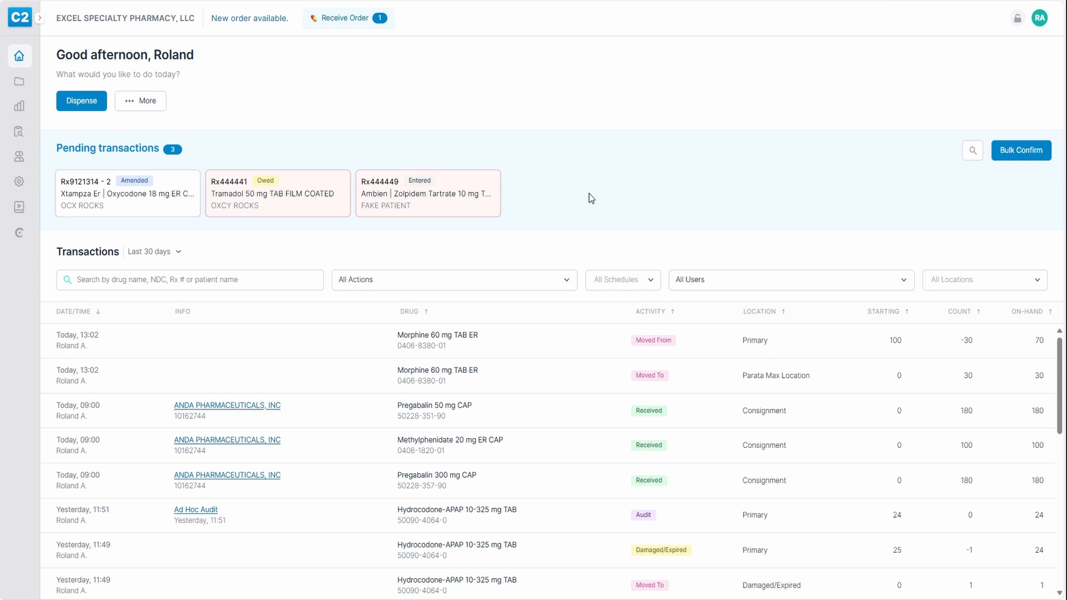
Open and dismiss the More actions list, then bring up the sidebar Inventory flyout menu
{"action": "left_click", "coordinate": [138, 104]}
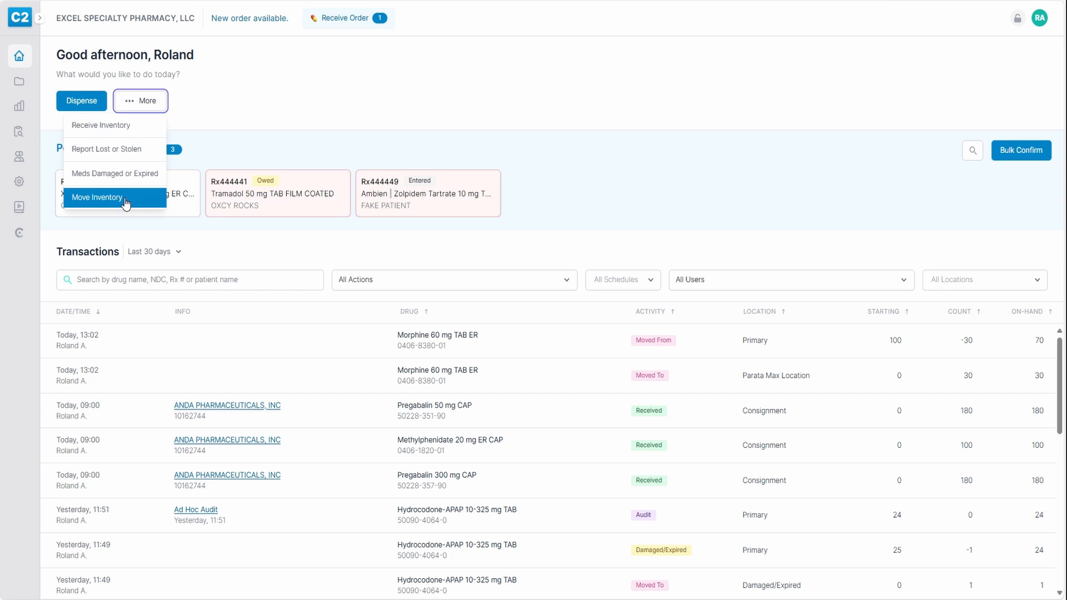
{"action": "left_click", "coordinate": [241, 109]}
{"action": "mouse_move", "coordinate": [15, 94]}
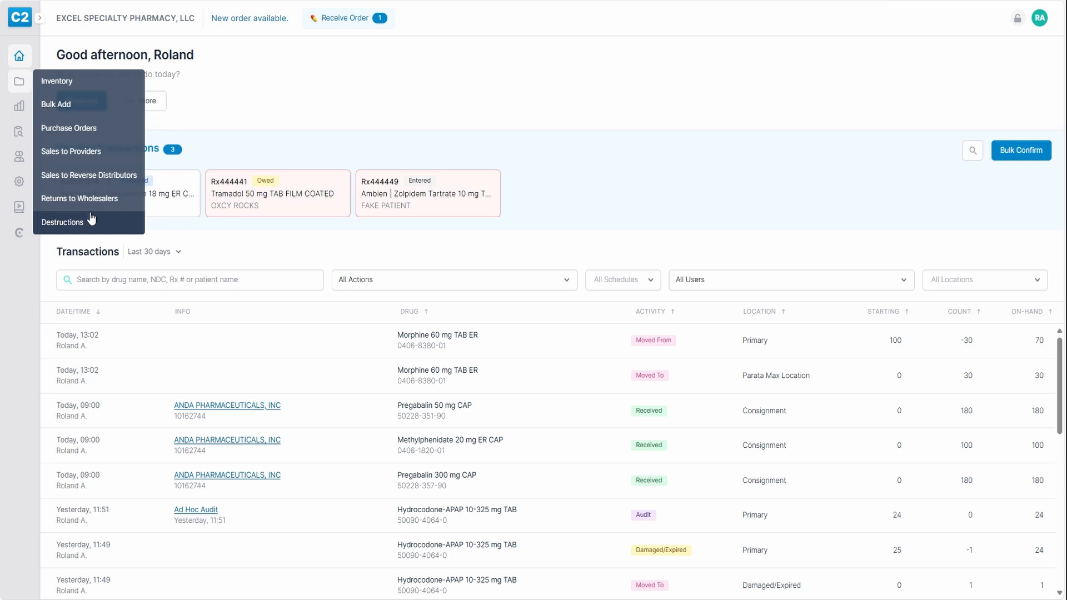
View the Sales to Providers list and the most recent sale's details, then return to the list
{"action": "left_click", "coordinate": [78, 160]}
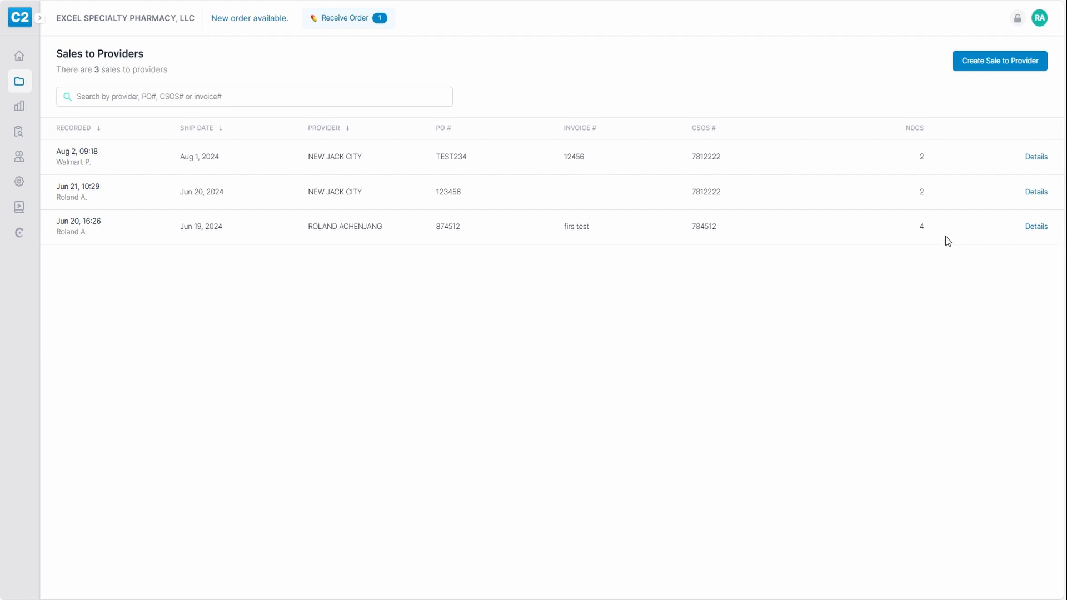
{"action": "left_click", "coordinate": [1032, 158]}
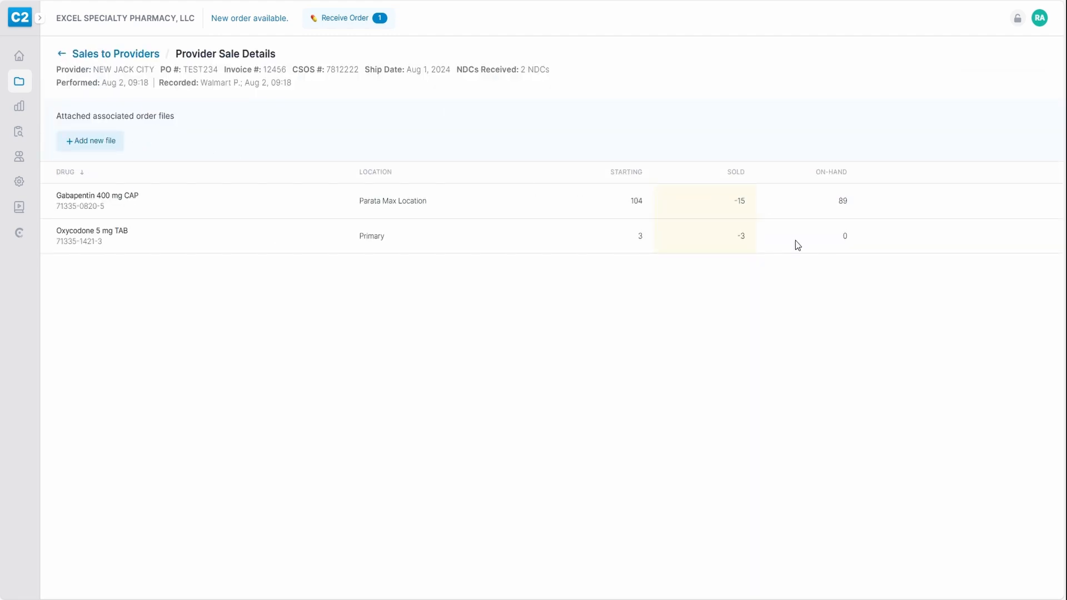
{"action": "left_click", "coordinate": [62, 55]}
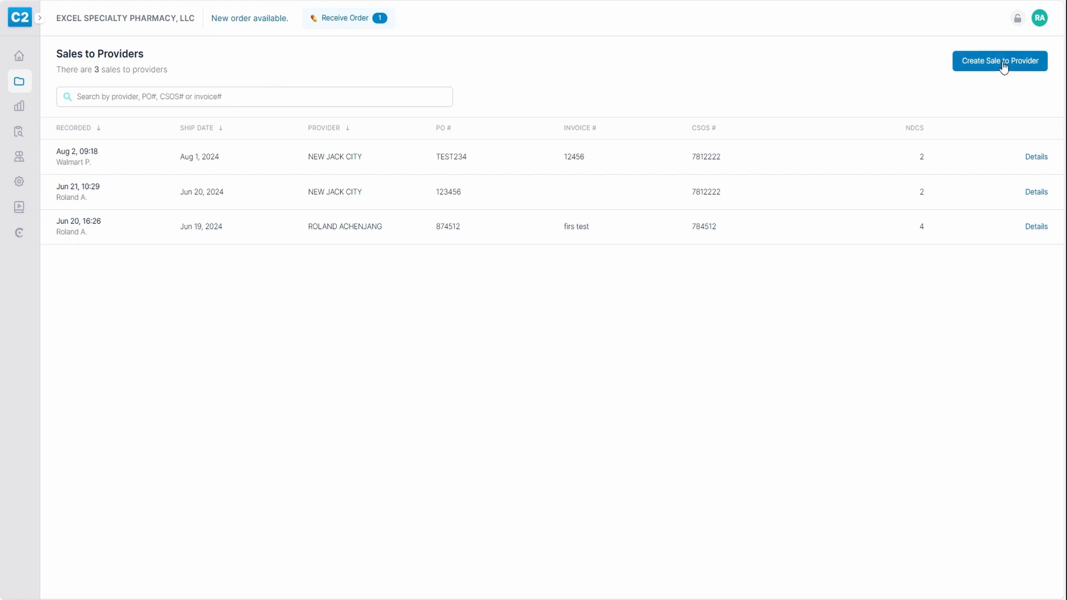
Create a sale to provider with Methylphenidate 5 mg TAB (NDC search 0406) and choose the receiving provider
{"action": "left_click", "coordinate": [1000, 65]}
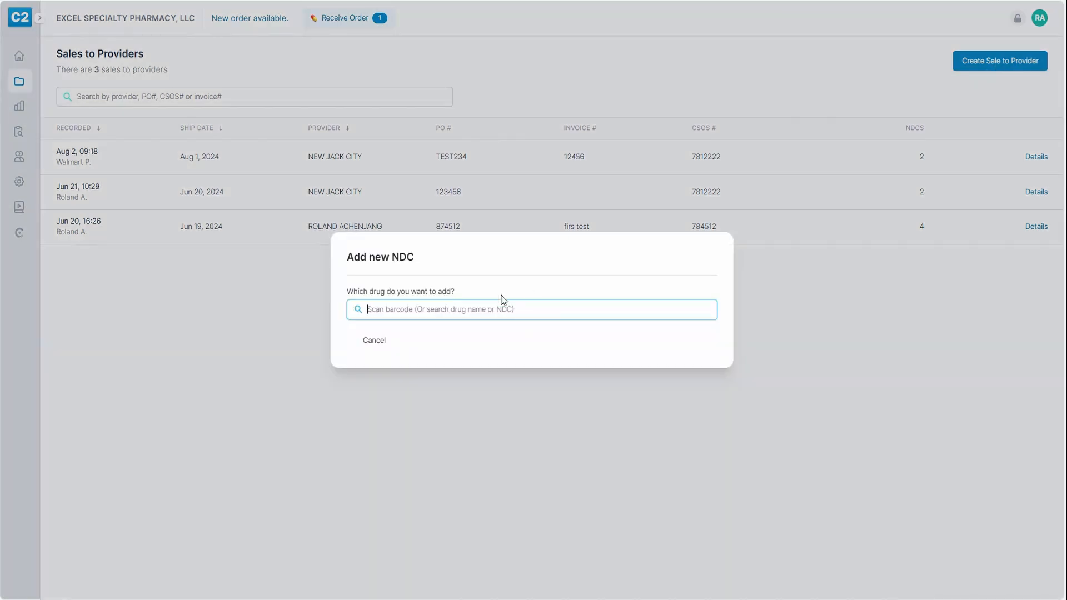
{"action": "type", "text": "0406"}
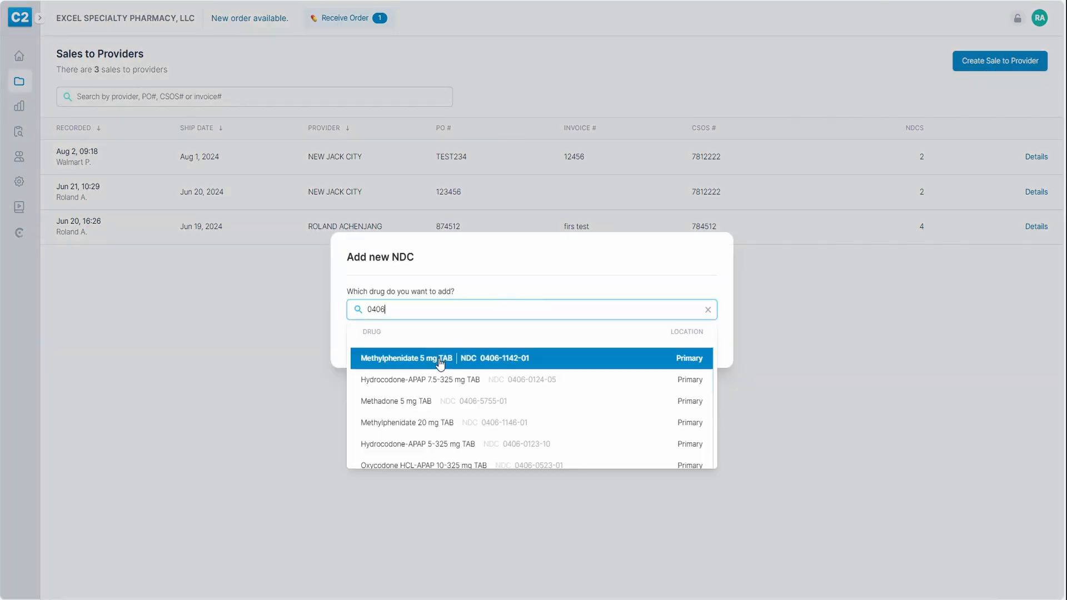
{"action": "left_click", "coordinate": [441, 359]}
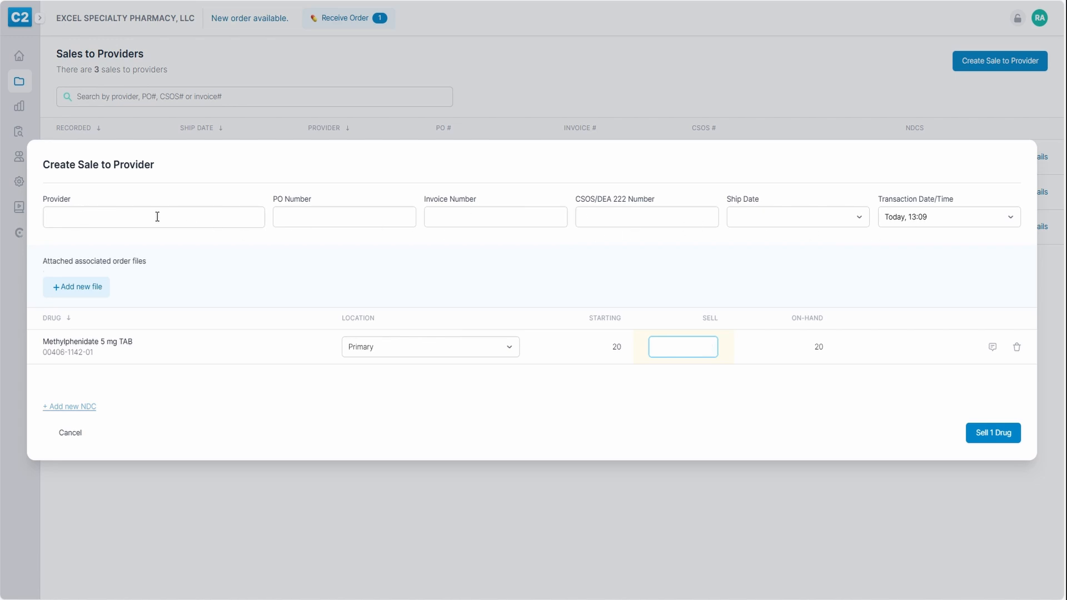
{"action": "left_click", "coordinate": [124, 217]}
{"action": "left_click", "coordinate": [86, 239]}
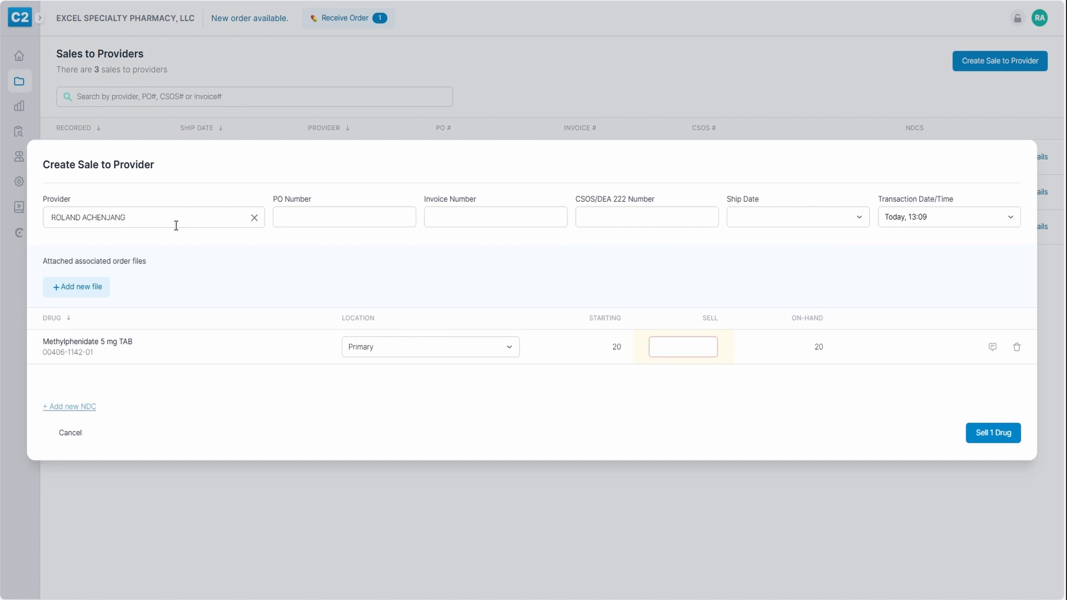
Step through the PO, invoice, CSOS/DEA 222 and ship date fields without filling them
{"action": "left_click", "coordinate": [310, 216]}
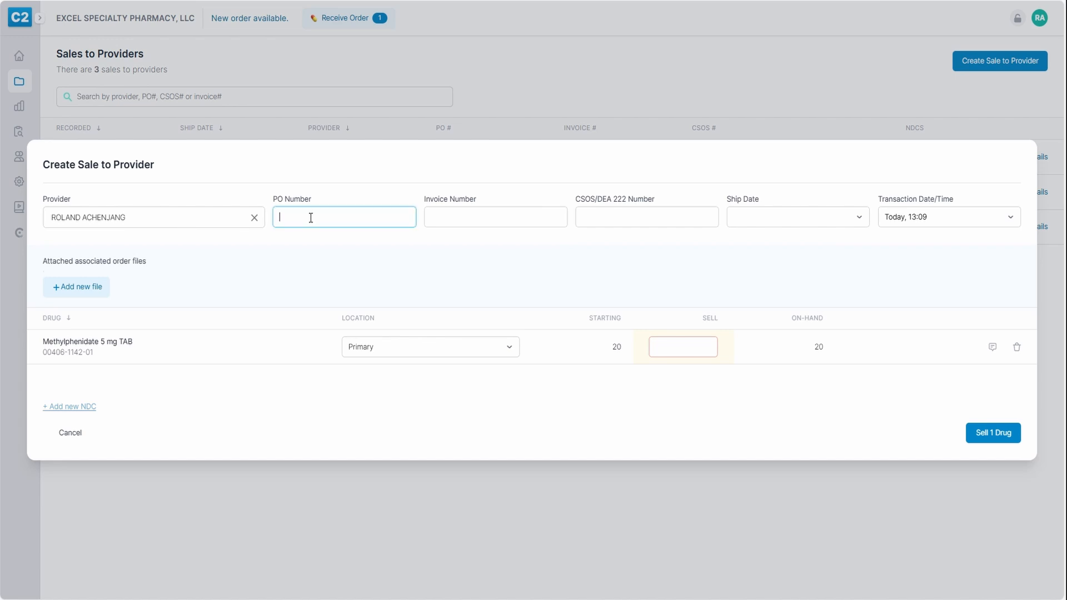
{"action": "left_click", "coordinate": [471, 214]}
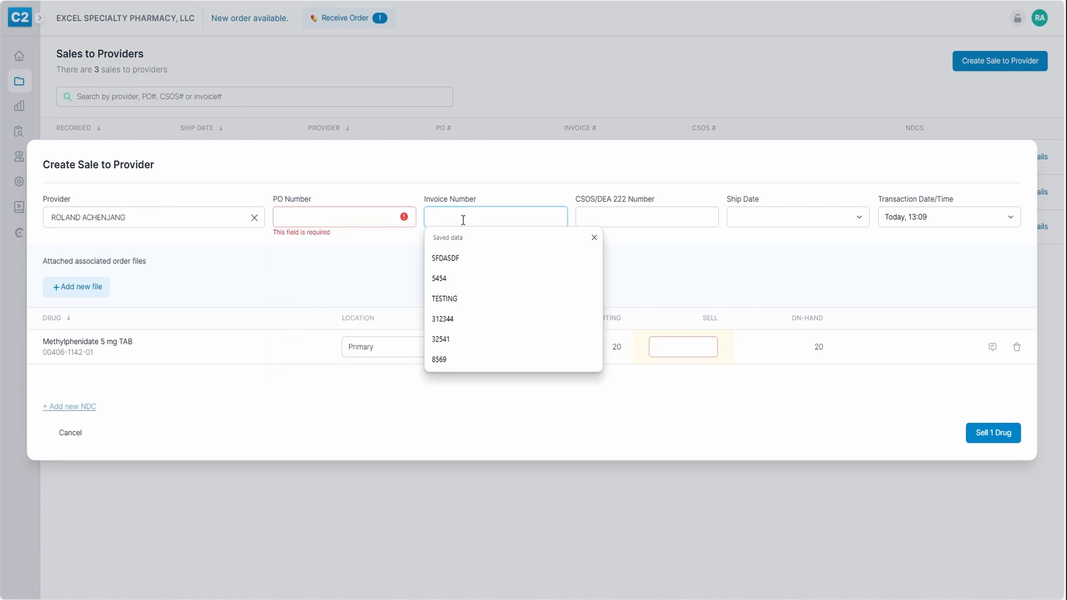
{"action": "left_click", "coordinate": [610, 217]}
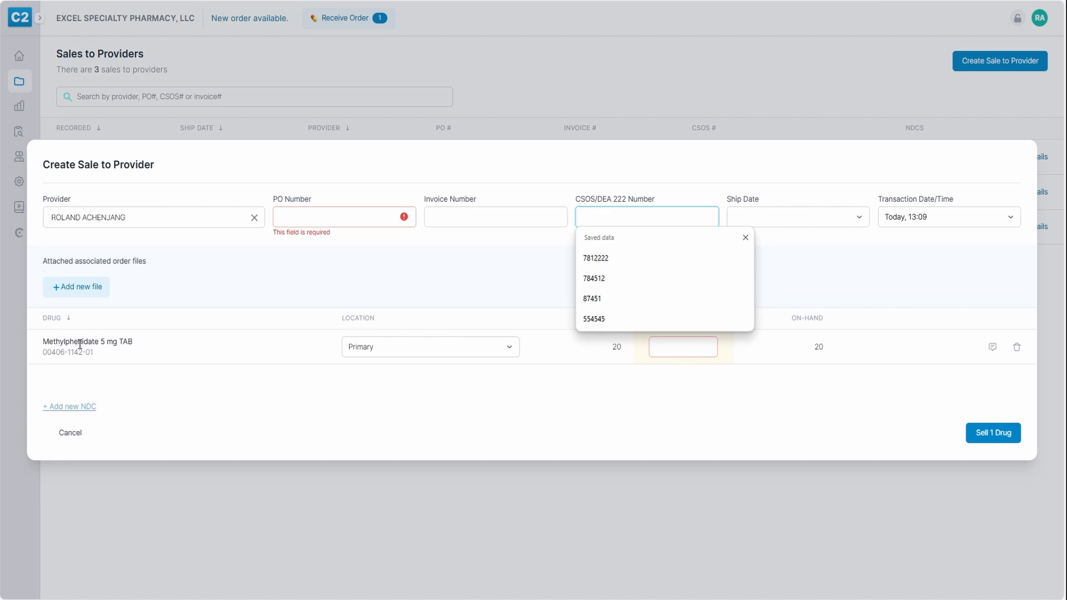
{"action": "left_click", "coordinate": [616, 177]}
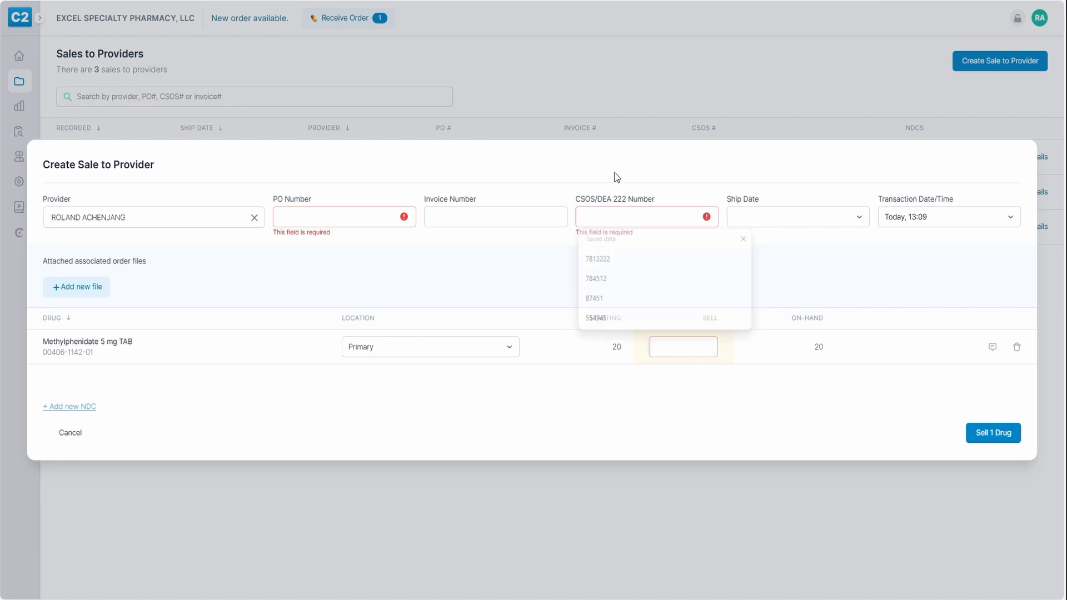
{"action": "left_click", "coordinate": [783, 217]}
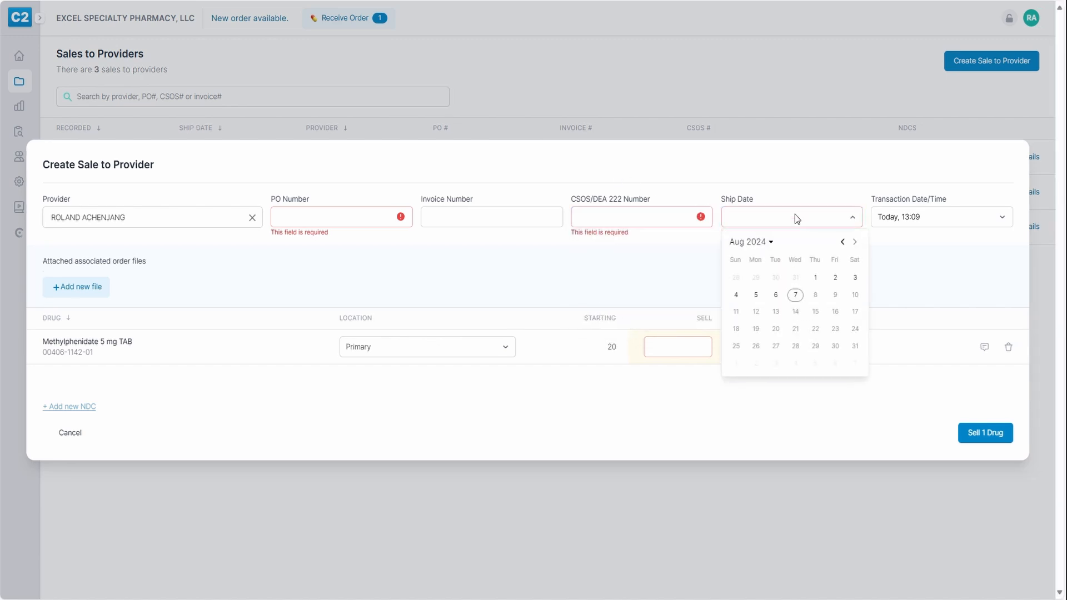
{"action": "left_click", "coordinate": [796, 219]}
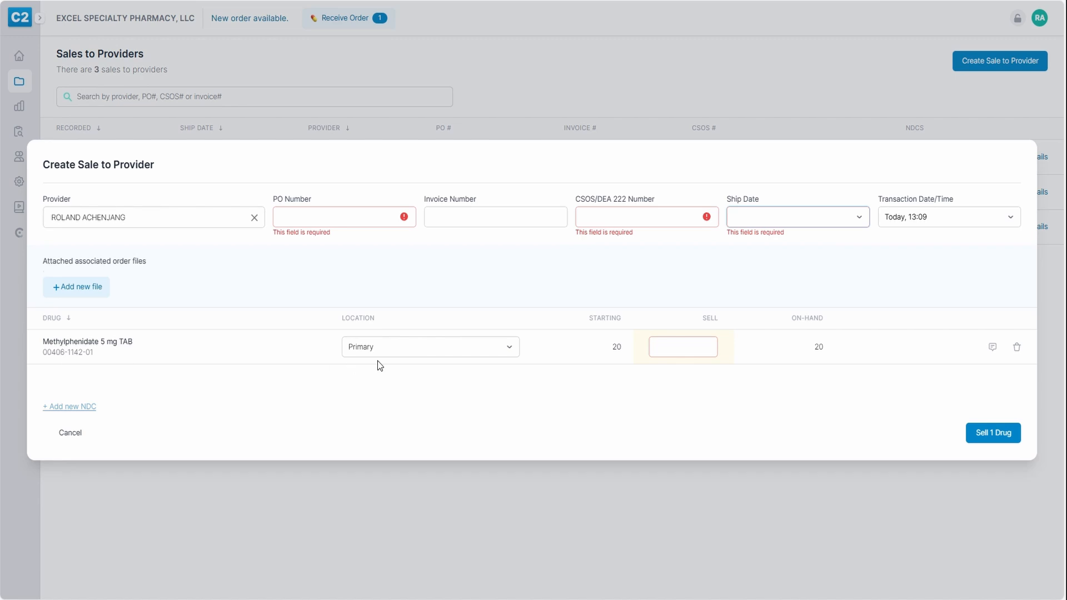
Keep Primary as the location for the Methylphenidate 5 mg TAB line
{"action": "left_click_drag", "start_coordinate": [44, 352], "coordinate": [108, 358]}
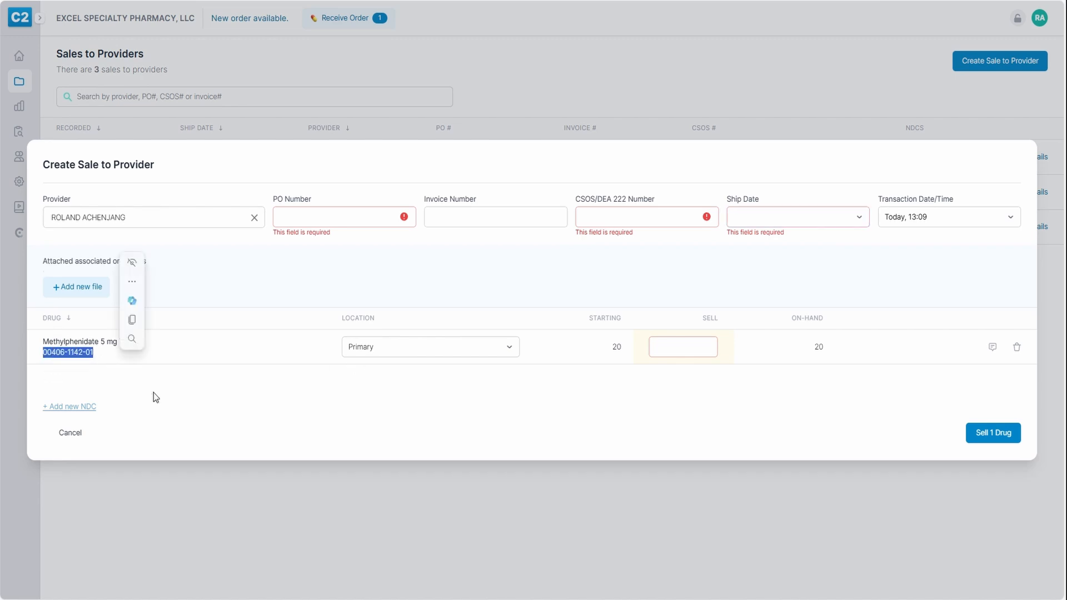
{"action": "left_click", "coordinate": [155, 397]}
{"action": "left_click", "coordinate": [384, 345]}
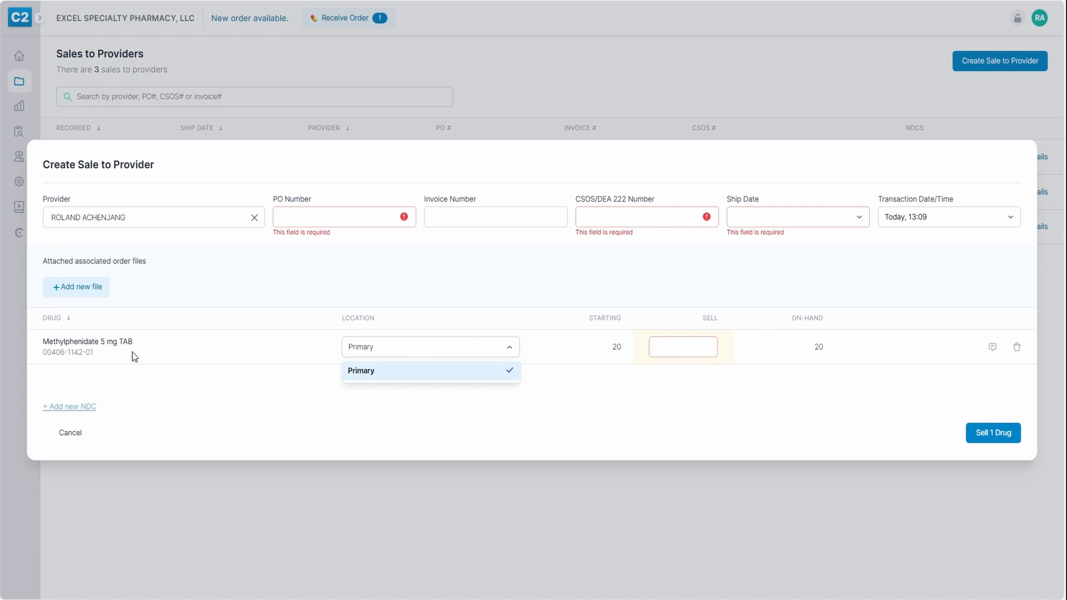
{"action": "left_click", "coordinate": [401, 357]}
{"action": "left_click", "coordinate": [681, 345]}
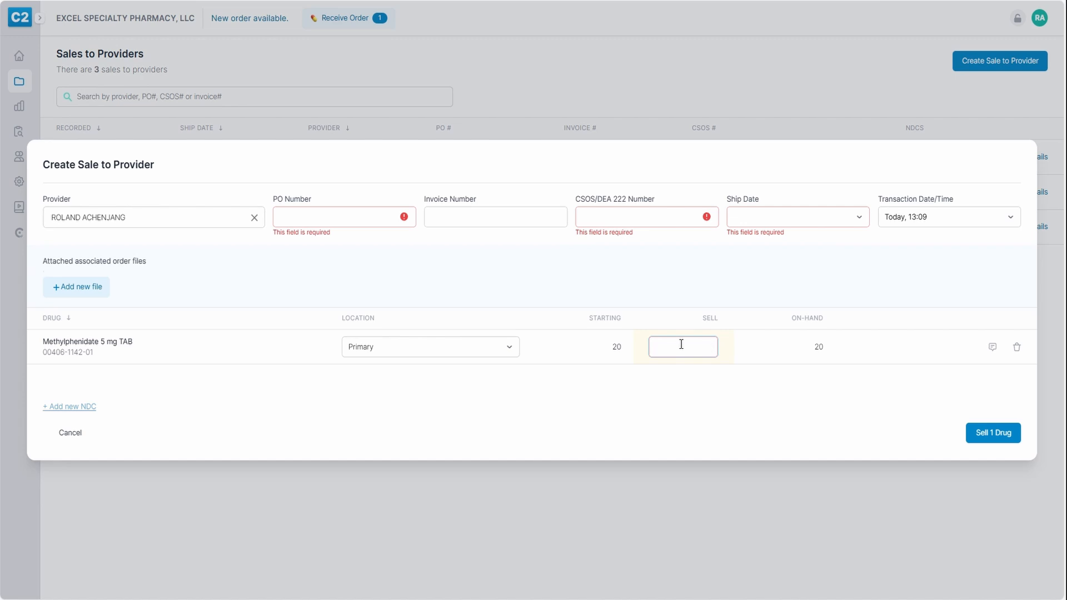
Sell 20 Methylphenidate 5 mg TAB and attach the note 'lot/exp' to that line
{"action": "type", "text": "20"}
{"action": "left_click", "coordinate": [993, 350]}
{"action": "type", "text": "lot/ex"}
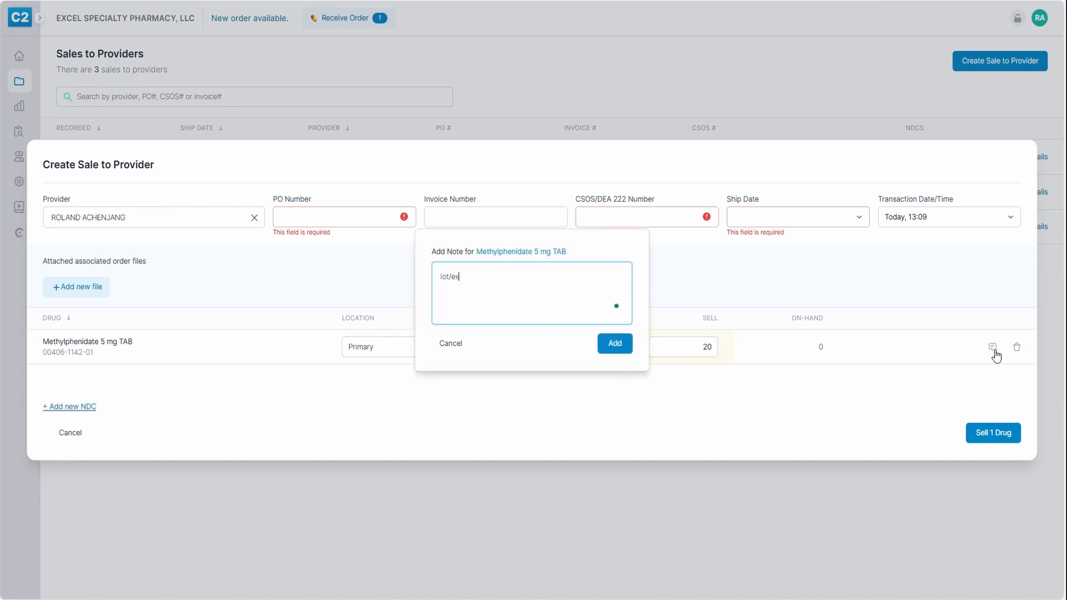
{"action": "type", "text": "p"}
{"action": "left_click", "coordinate": [614, 348]}
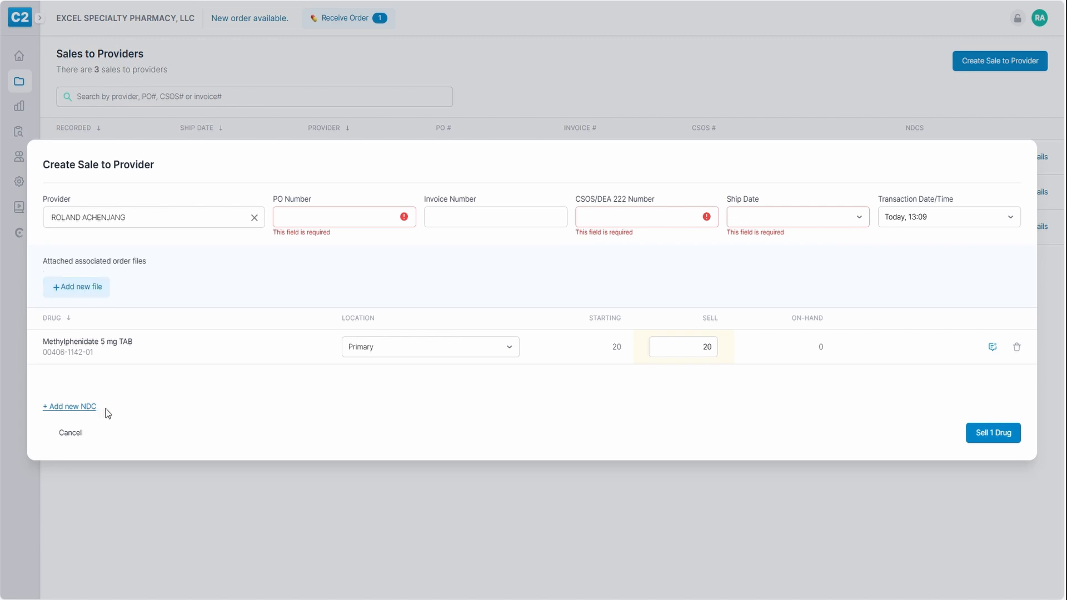
Upload DEA 222 FORM.pdf to the sale, typed as a DEA 222 / CSOS document
{"action": "left_click", "coordinate": [80, 289]}
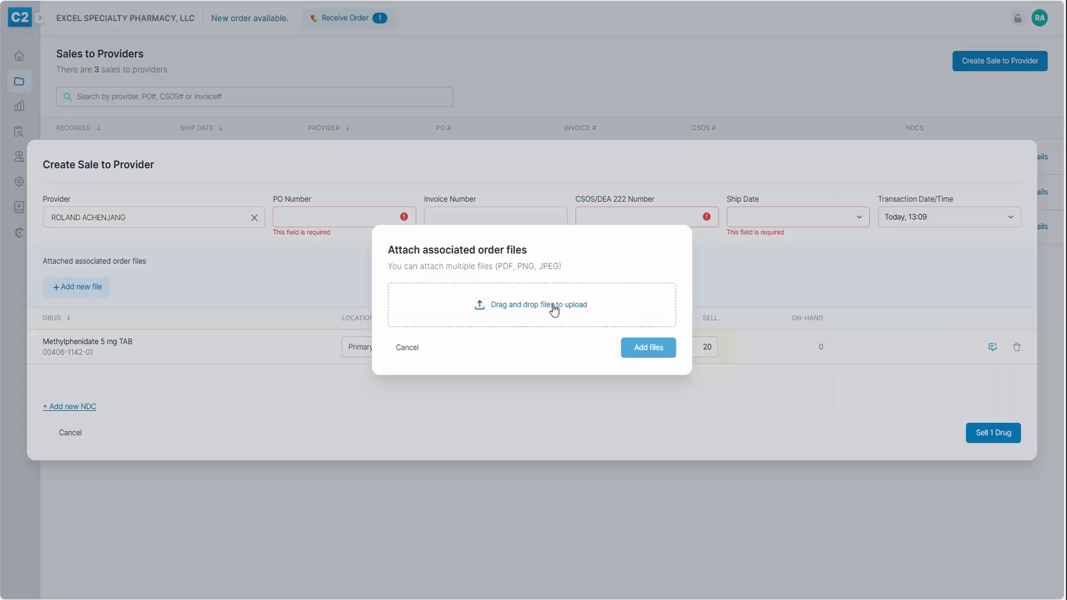
{"action": "left_click", "coordinate": [400, 305]}
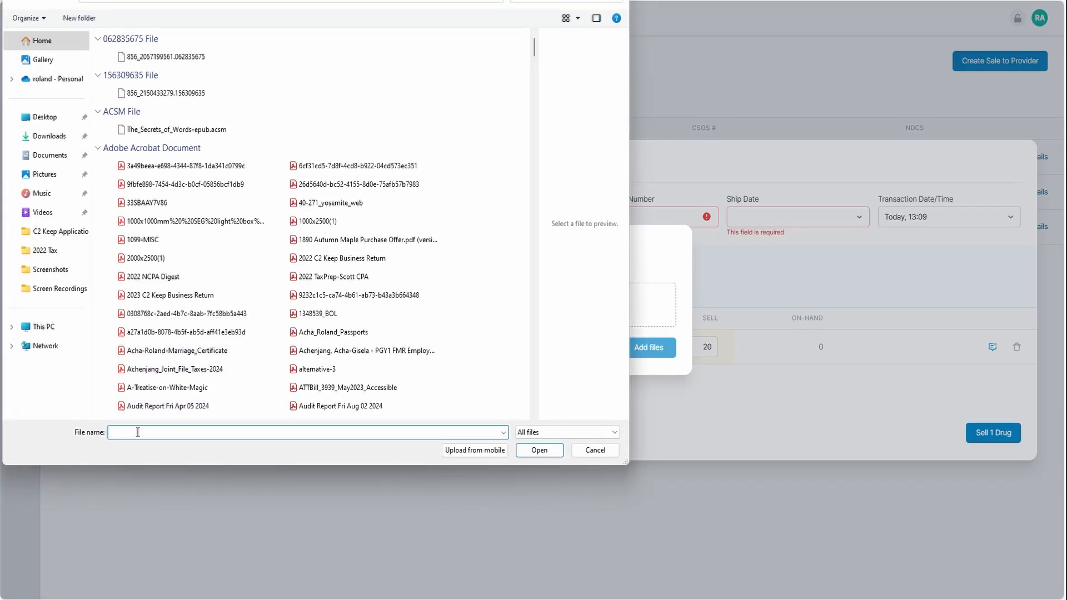
{"action": "type", "text": "dea"}
{"action": "left_click", "coordinate": [309, 384]}
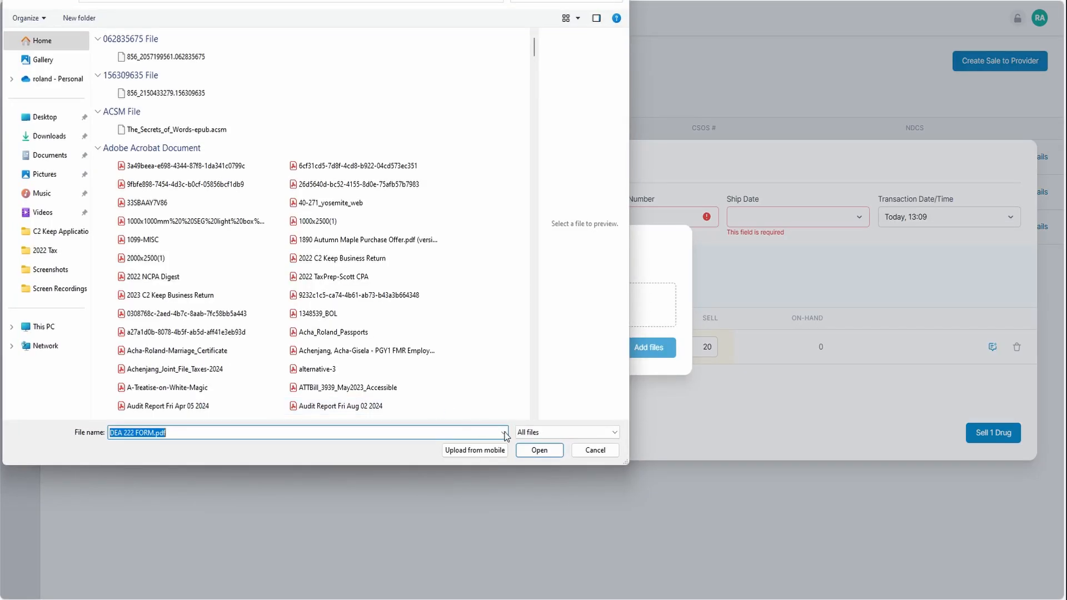
{"action": "left_click", "coordinate": [539, 450]}
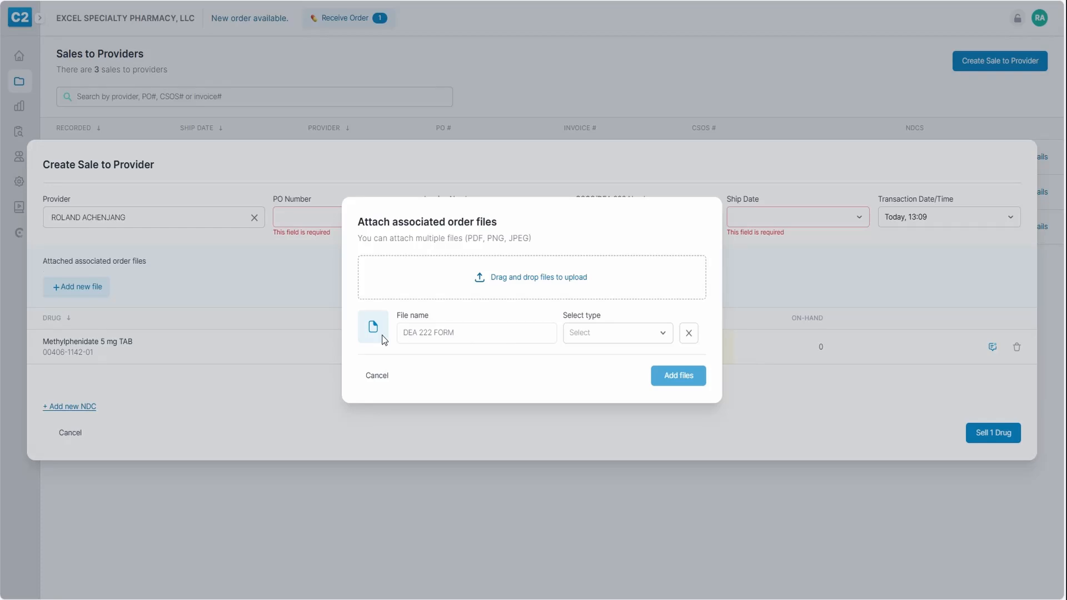
{"action": "left_click", "coordinate": [588, 335]}
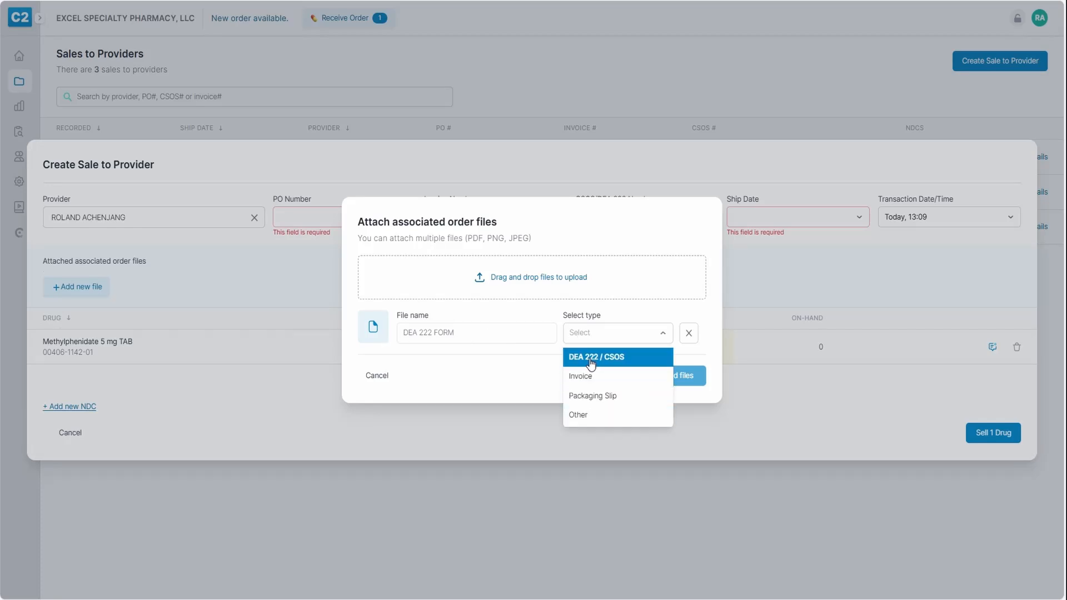
{"action": "left_click", "coordinate": [591, 358]}
{"action": "left_click", "coordinate": [669, 380]}
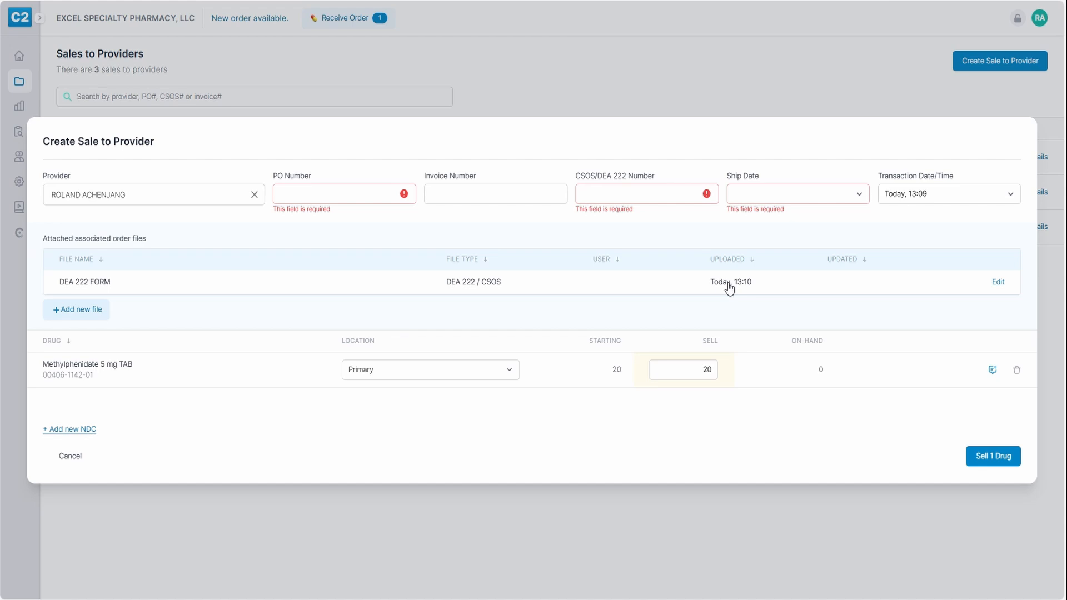
{"action": "left_click", "coordinate": [286, 195]}
{"action": "left_click", "coordinate": [292, 234]}
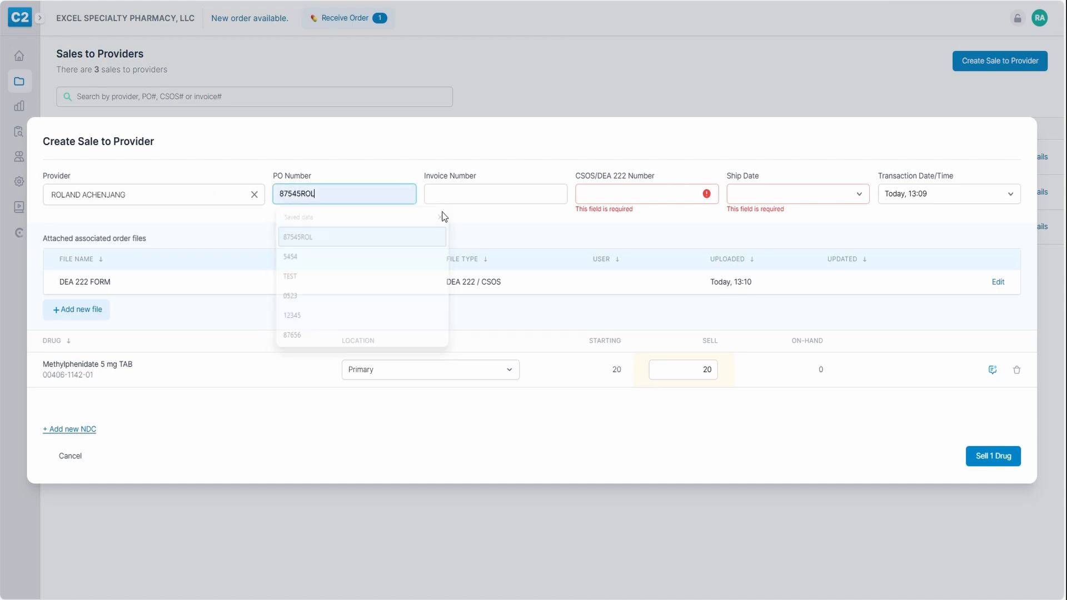
{"action": "left_click", "coordinate": [586, 193]}
{"action": "left_click", "coordinate": [600, 236]}
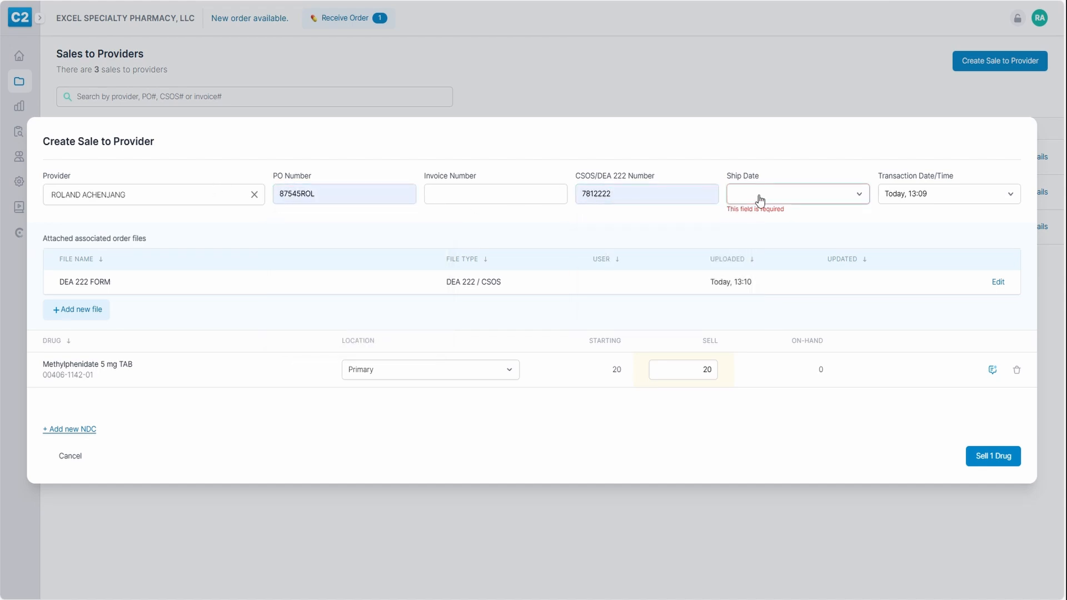
{"action": "left_click", "coordinate": [760, 199]}
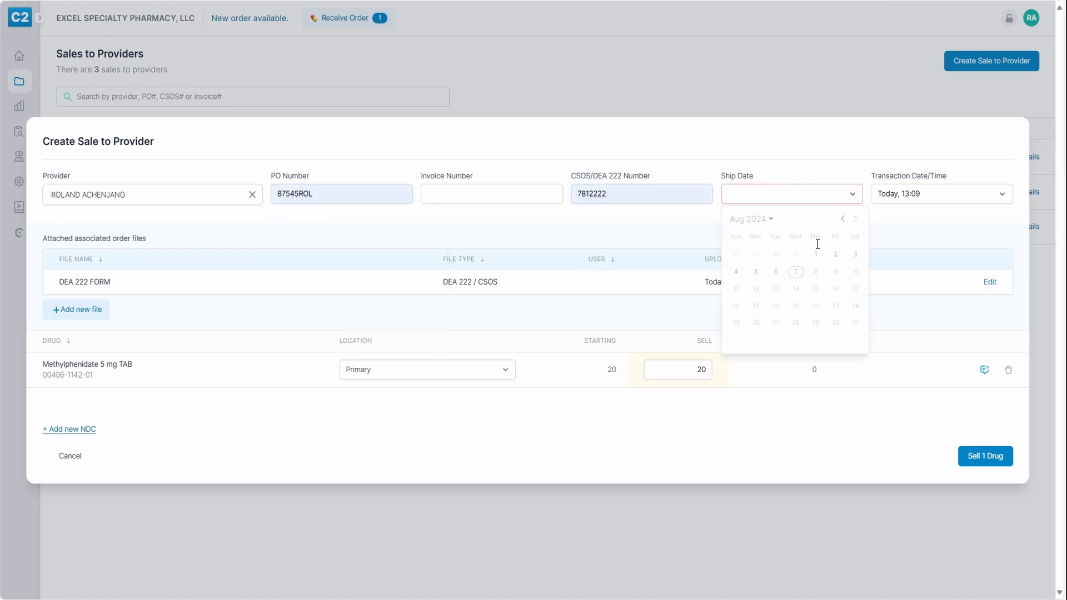
{"action": "left_click", "coordinate": [777, 275]}
Set the transaction date to August 6, then submit the sale and enter the PIN
{"action": "left_click", "coordinate": [907, 200]}
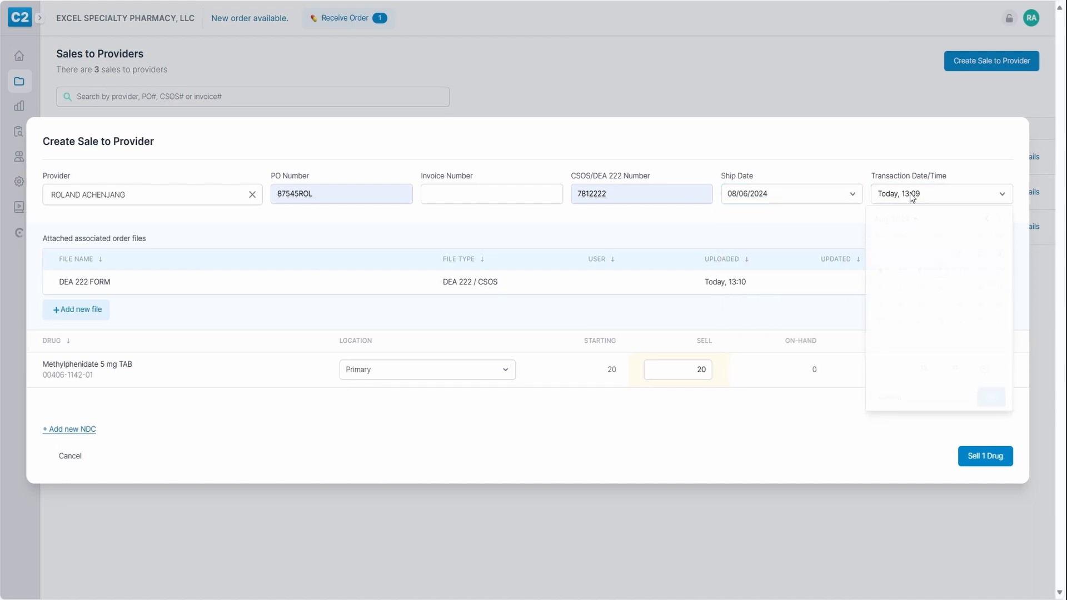
{"action": "left_click", "coordinate": [921, 274]}
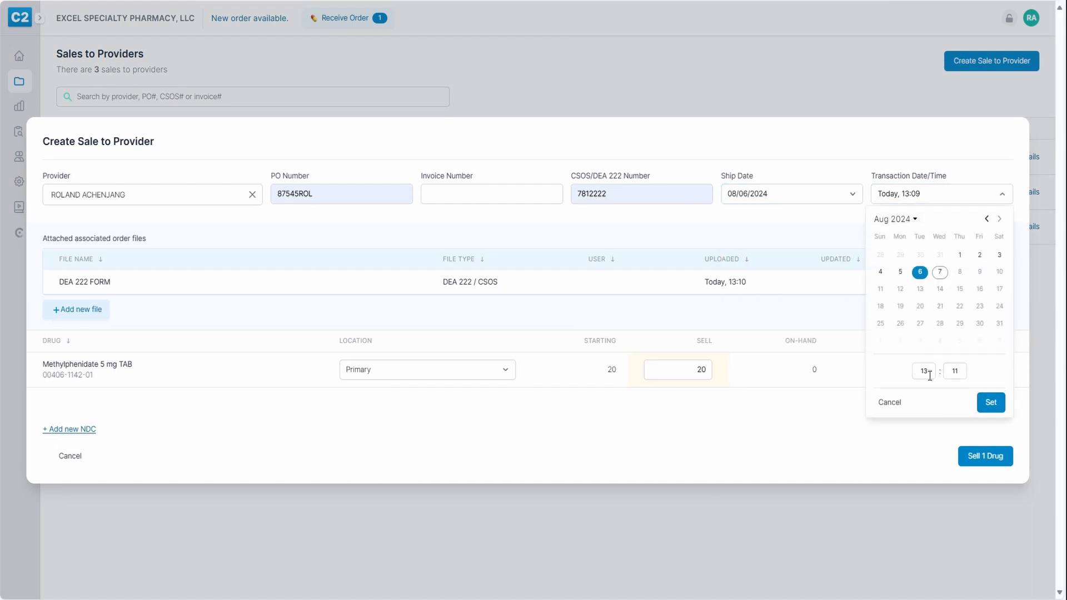
{"action": "left_click", "coordinate": [991, 402]}
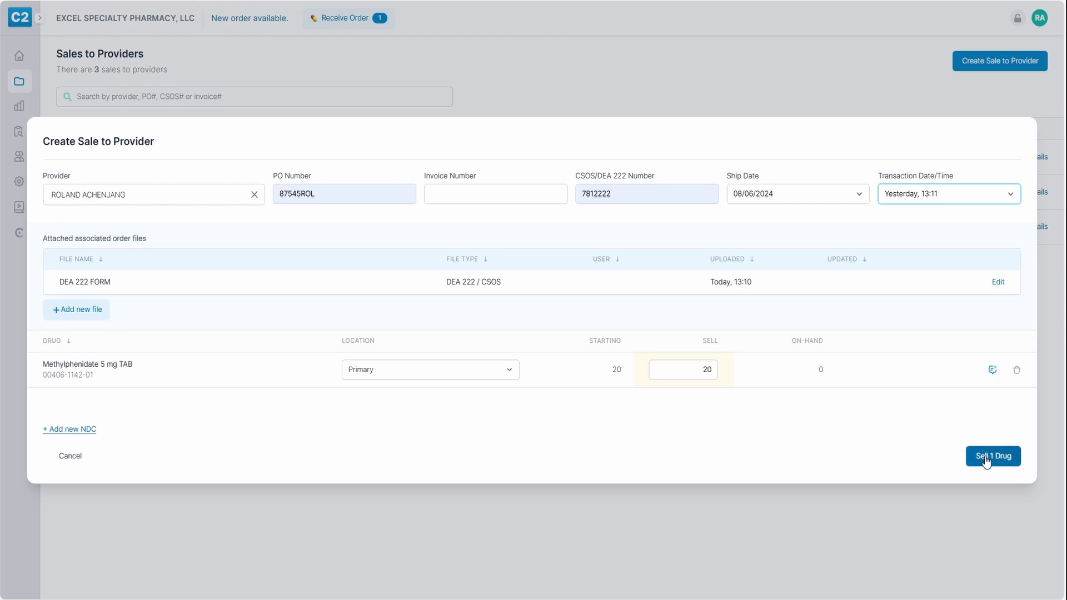
{"action": "left_click", "coordinate": [968, 454]}
{"action": "type", "text": "••••"}
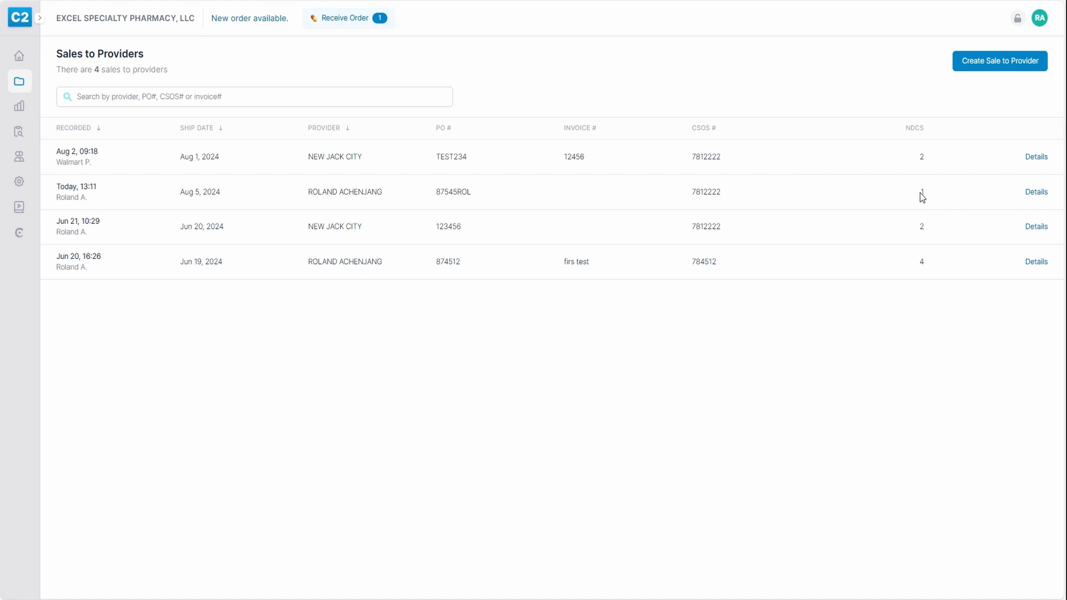
Review the new sale and its Methylphenidate 5 mg TAB Sold Prov order, ending on Home
{"action": "left_click", "coordinate": [1036, 192]}
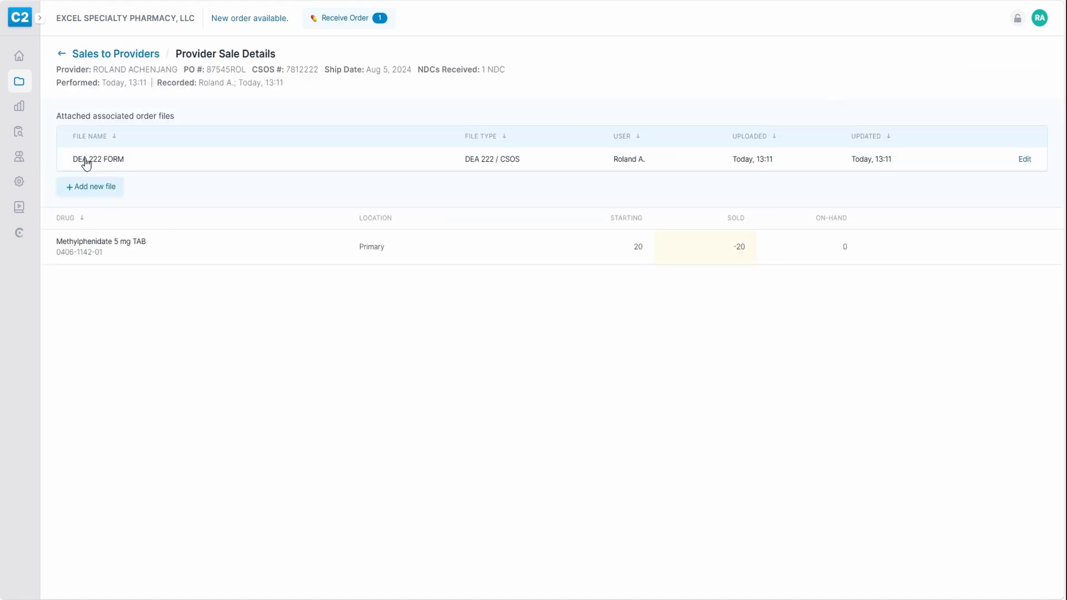
{"action": "left_click", "coordinate": [18, 56]}
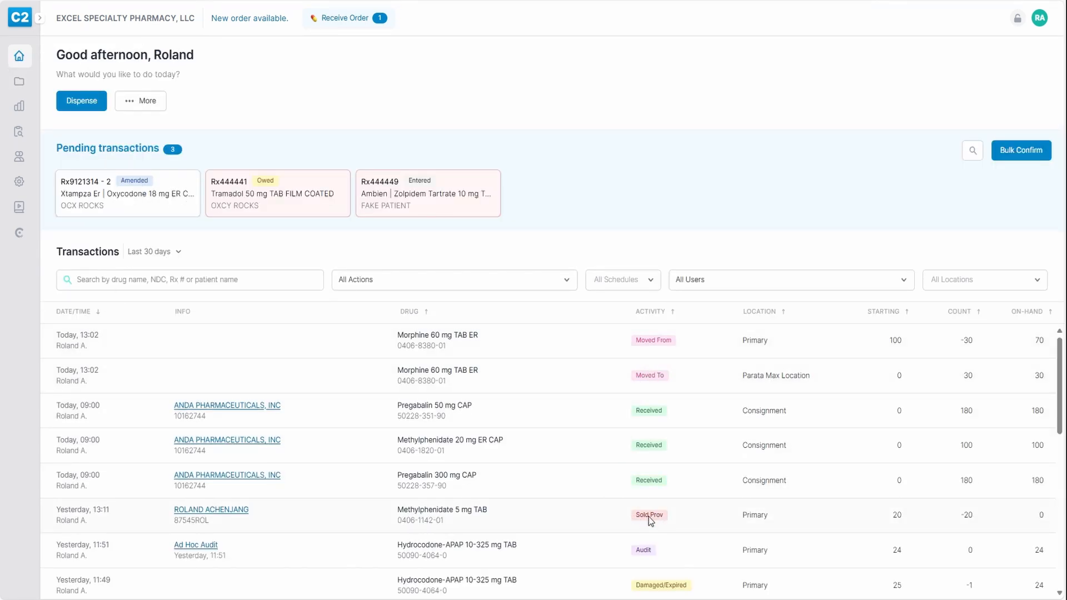
{"action": "left_click", "coordinate": [535, 526]}
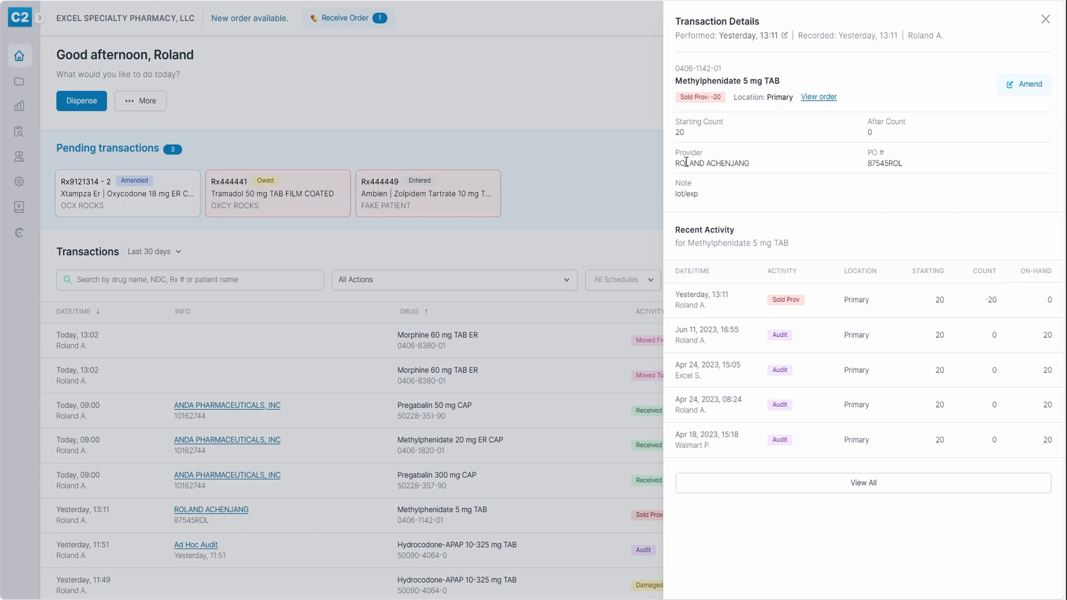
{"action": "left_click", "coordinate": [817, 98]}
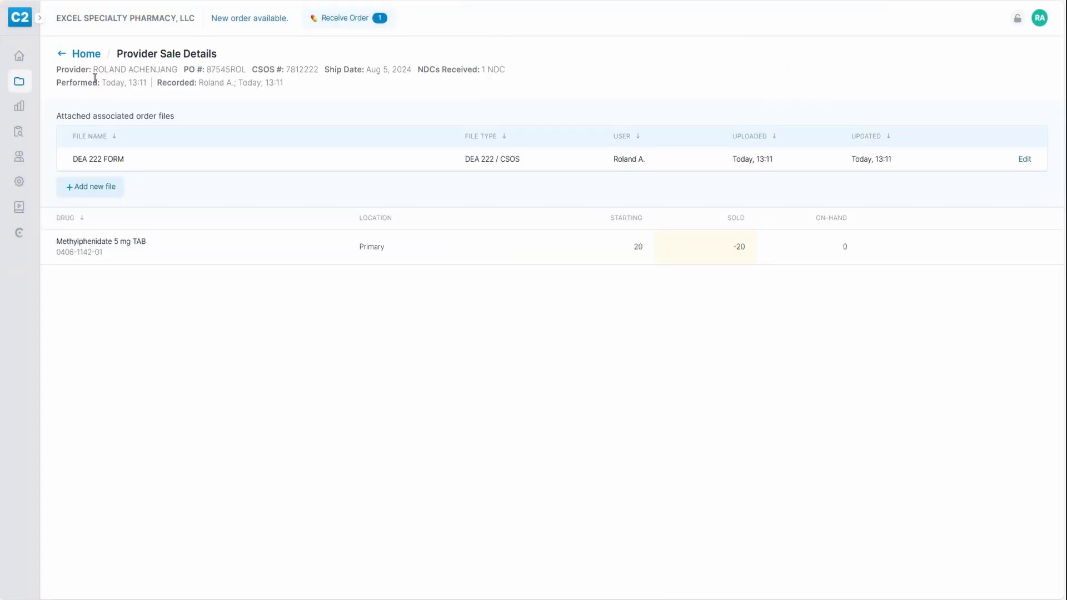
{"action": "left_click", "coordinate": [63, 55]}
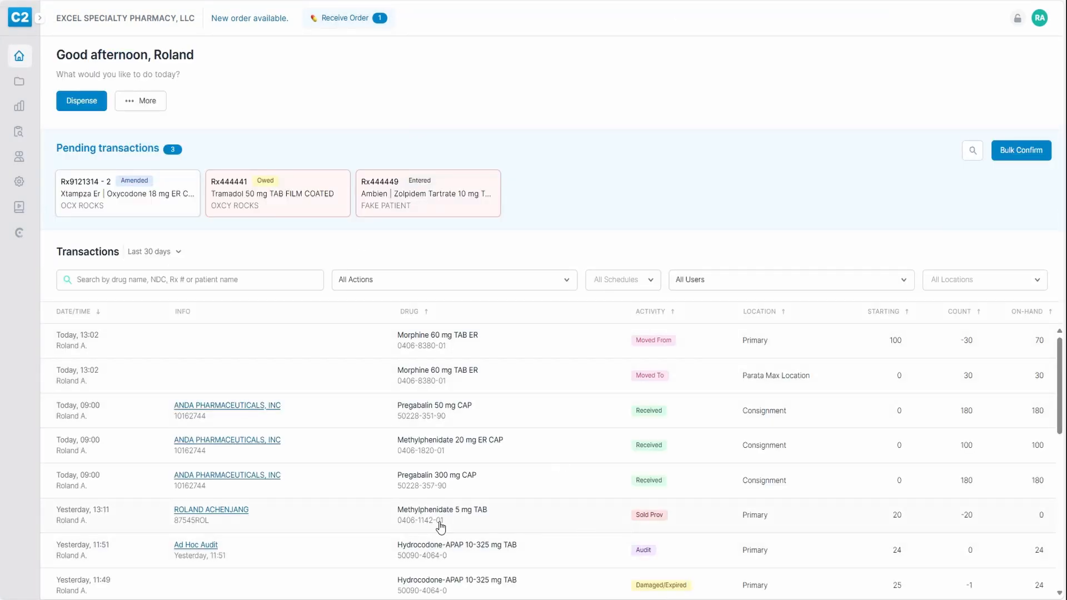
{"action": "left_click", "coordinate": [194, 510]}
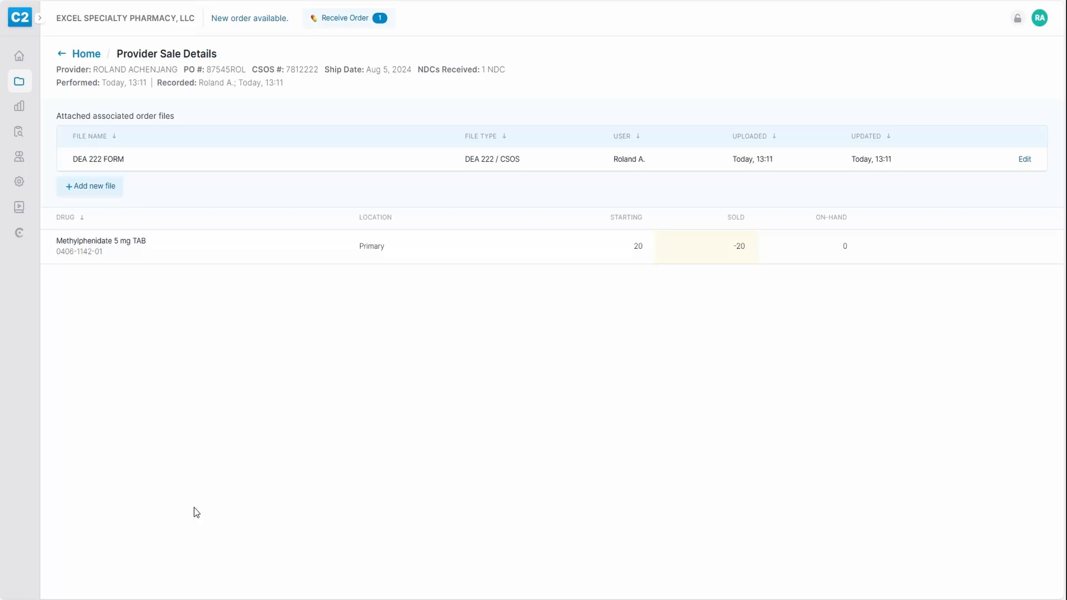
{"action": "left_click", "coordinate": [62, 56]}
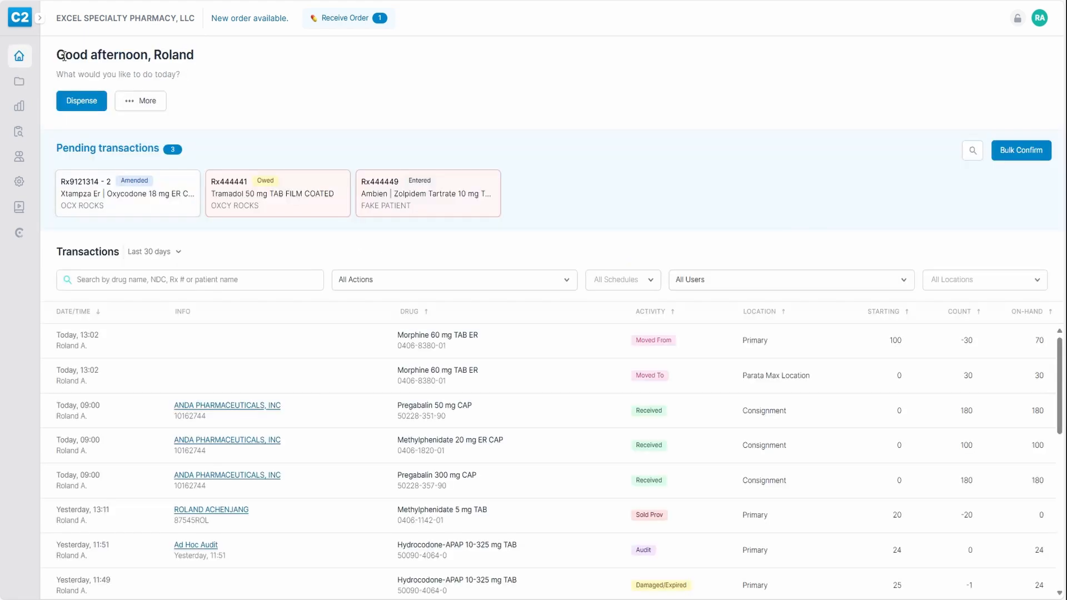